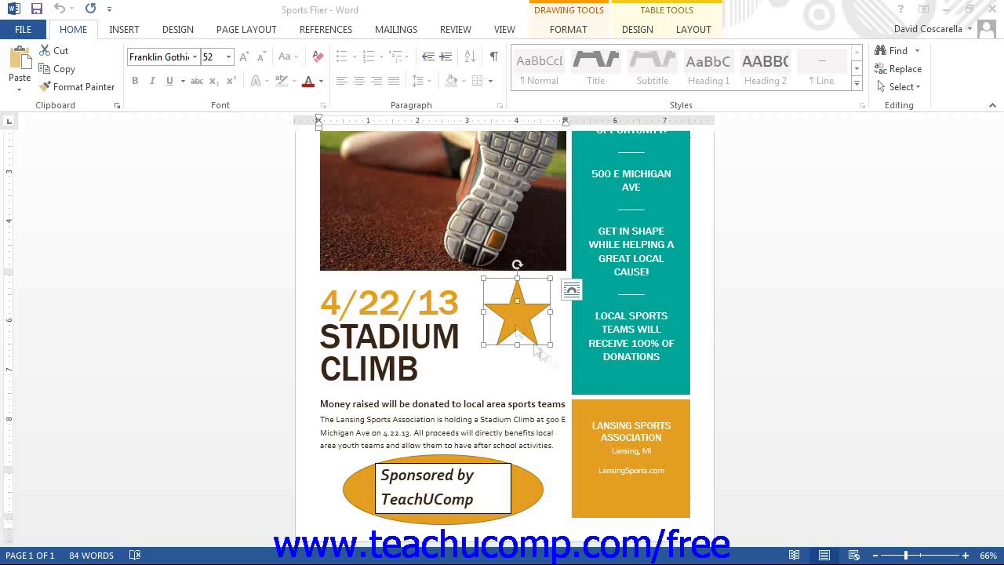
- Select and slightly nudge the star, then show its Drawing Tools Format options
click(509, 316)
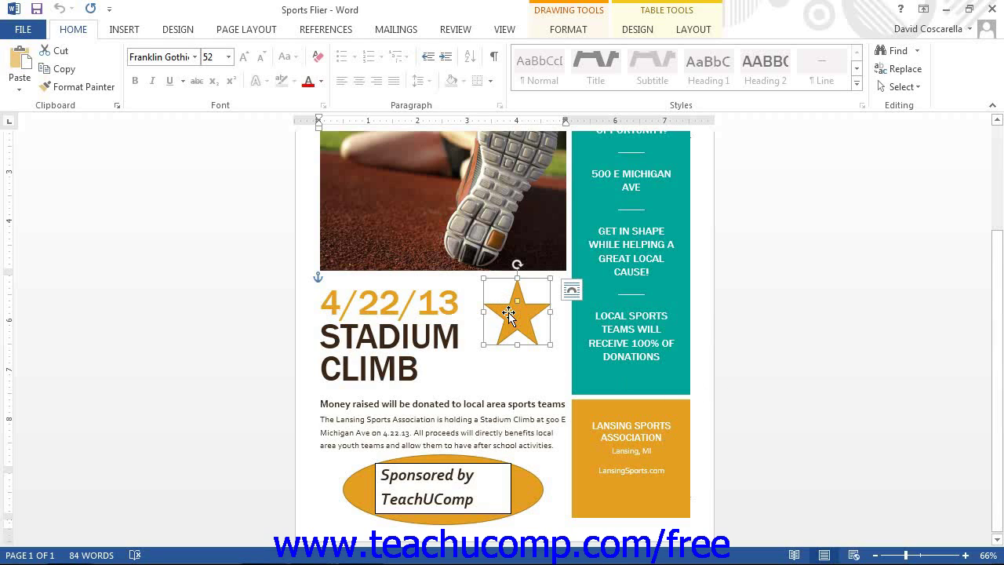
drag(509, 315, 500, 315)
click(575, 30)
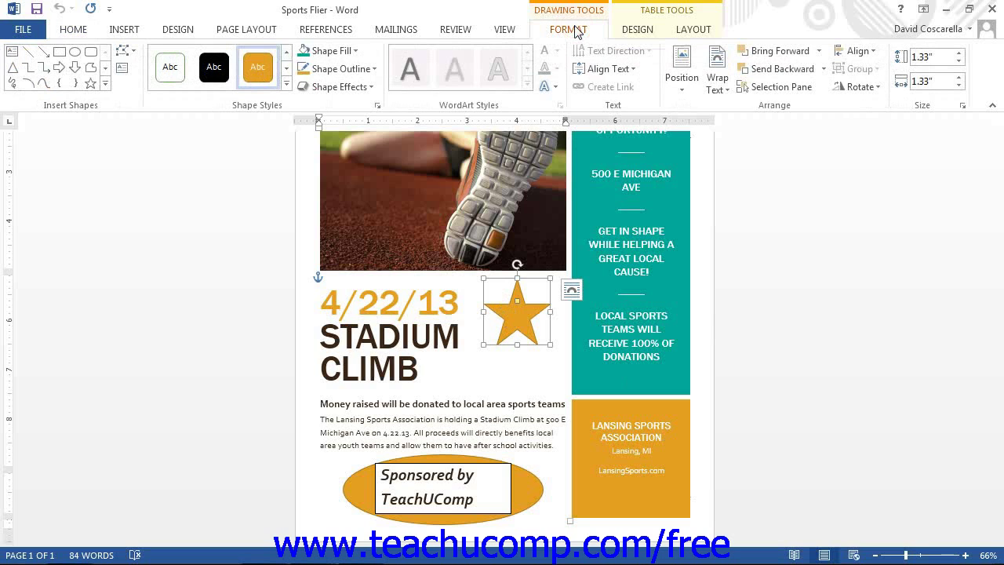
- Open the Format Shape pane for the star, showing its solid one-point line settings
click(377, 107)
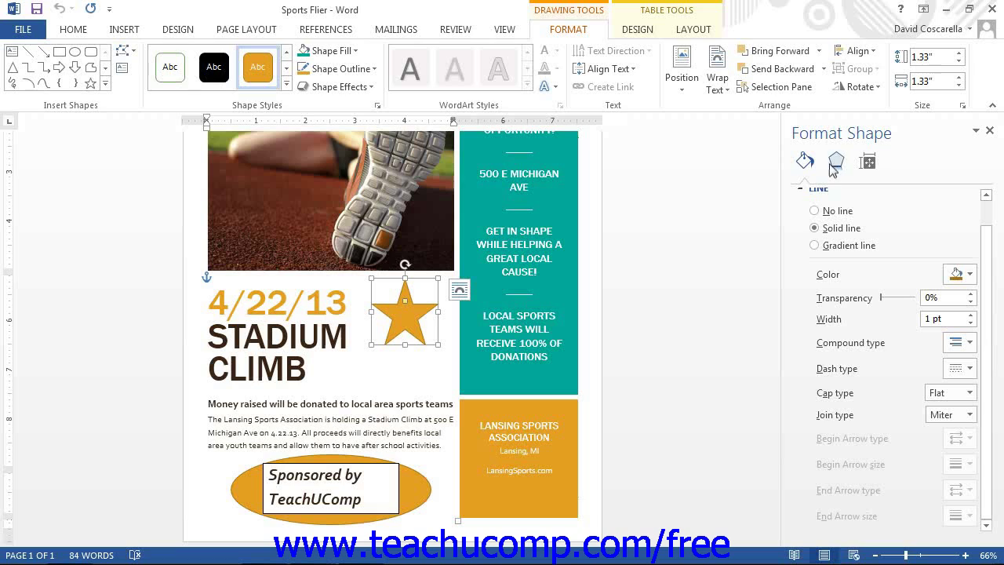
- Collapse the star's Line section, then toggle the Line and Fill sections open and closed again
click(822, 192)
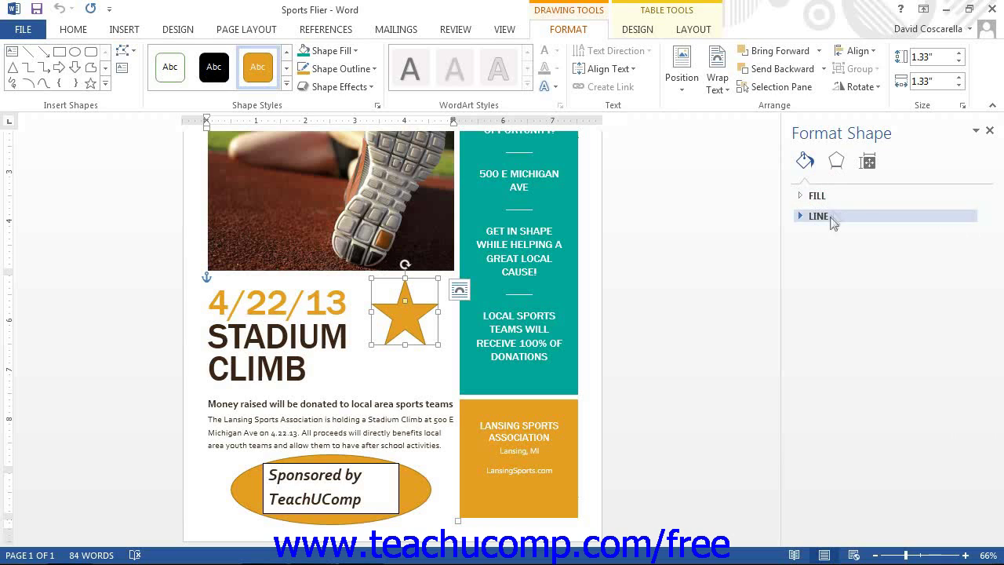
click(834, 216)
click(832, 218)
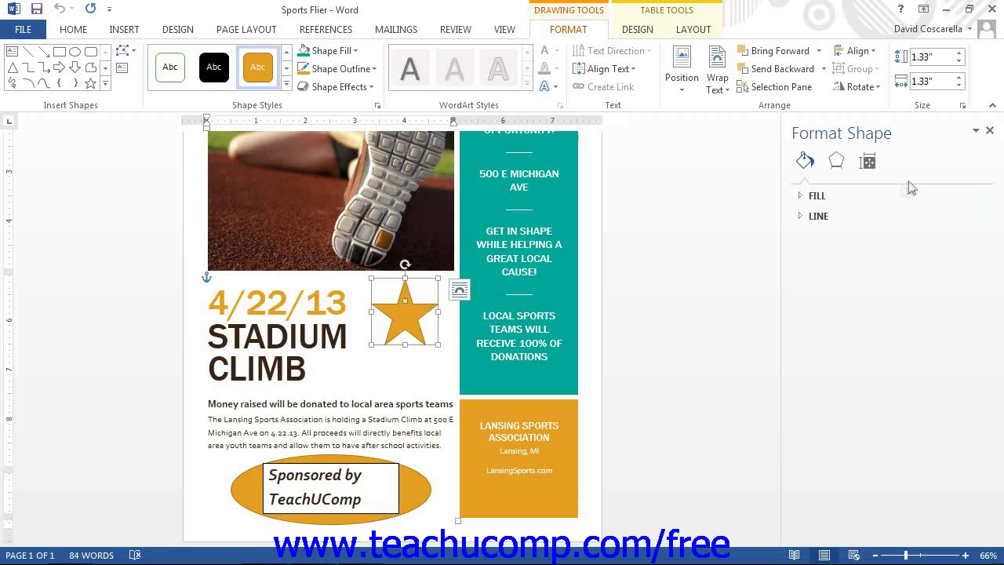
click(834, 198)
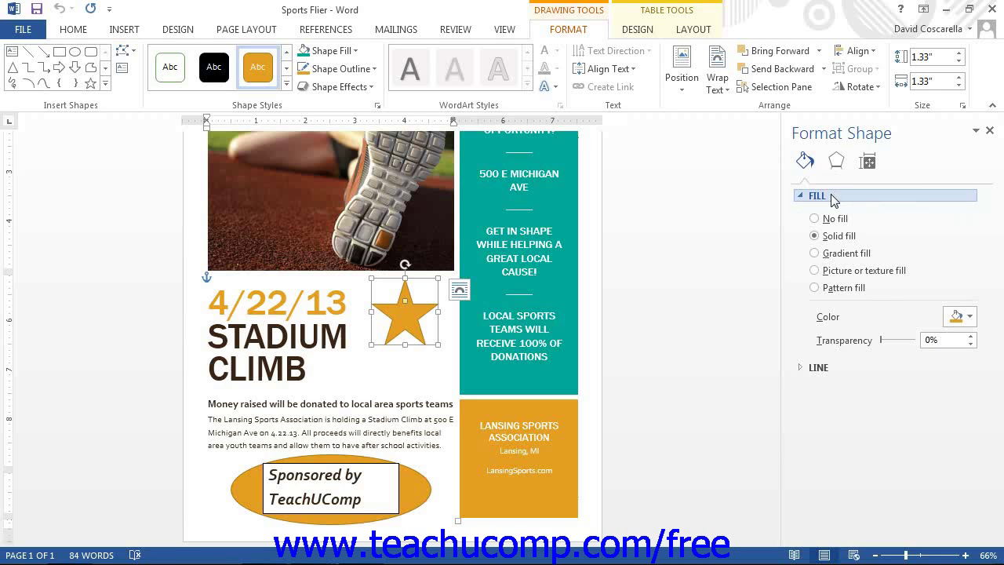
click(834, 198)
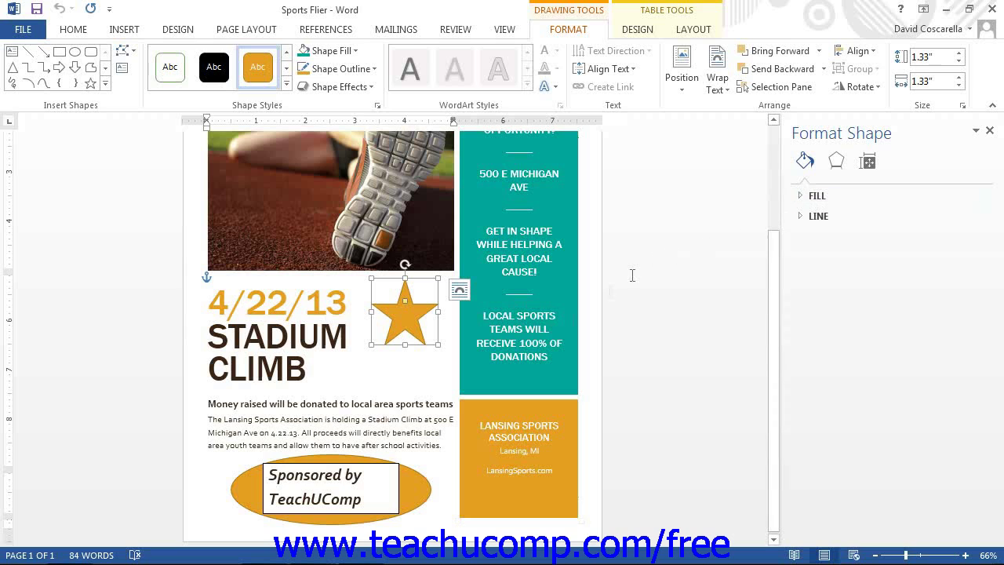
- Select the Sponsored by TeachUComp box and view its Text Fill, Text Outline, Effects and Layout settings
click(366, 471)
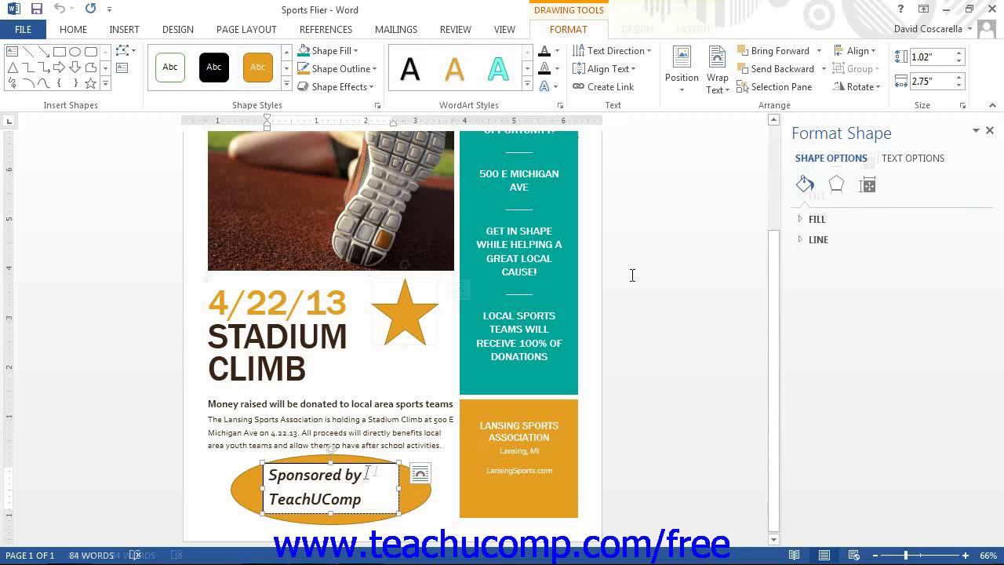
click(902, 160)
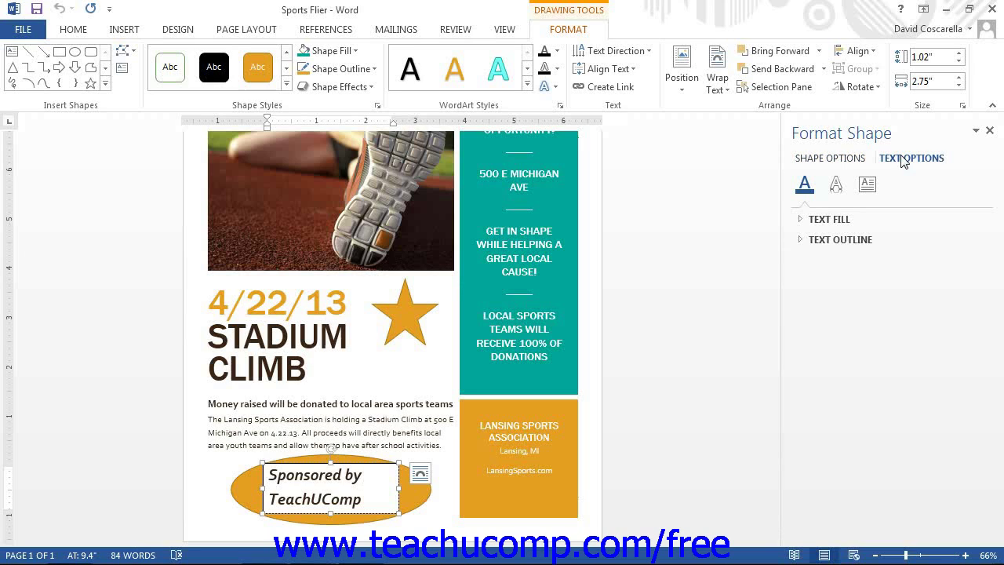
click(847, 219)
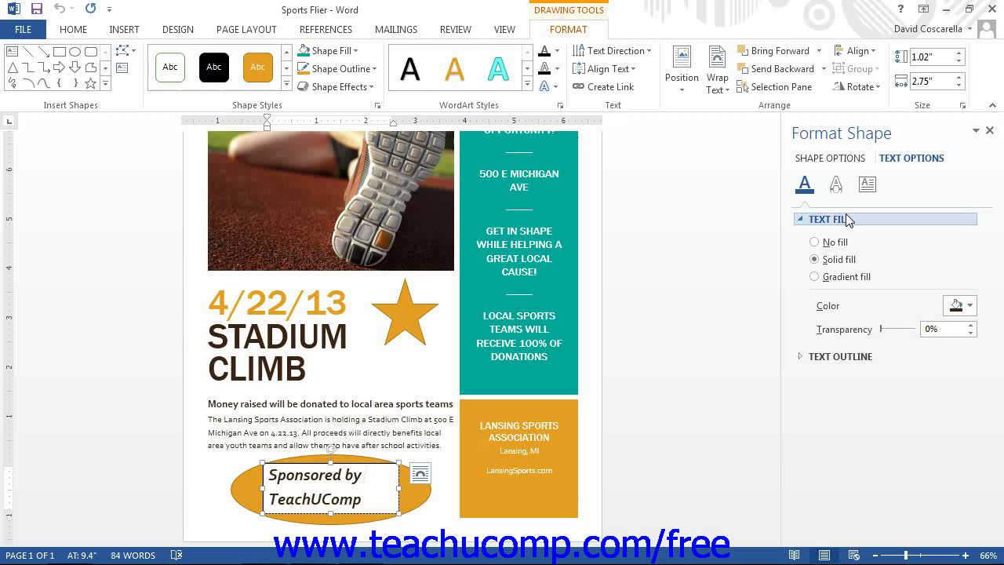
click(842, 357)
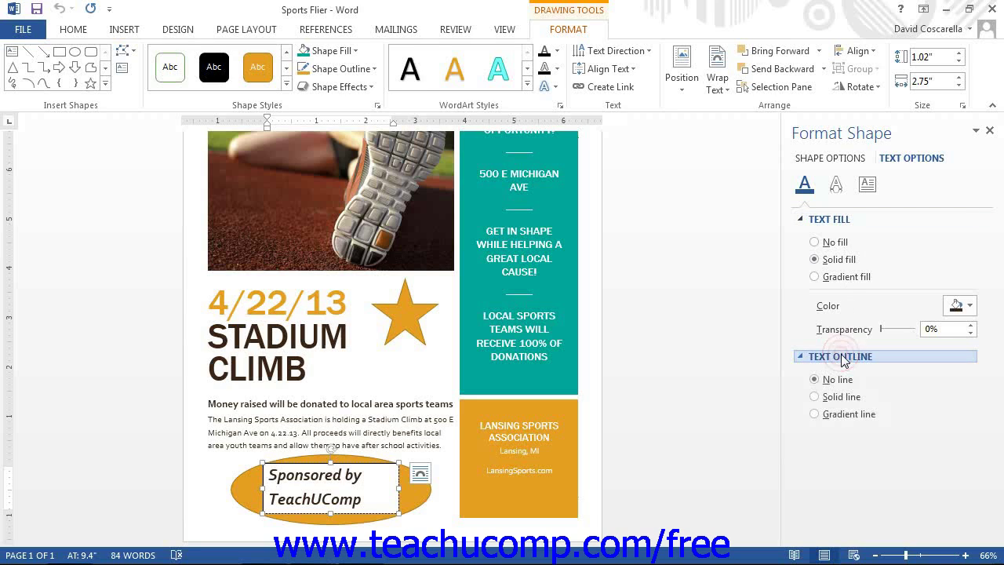
click(838, 183)
click(867, 184)
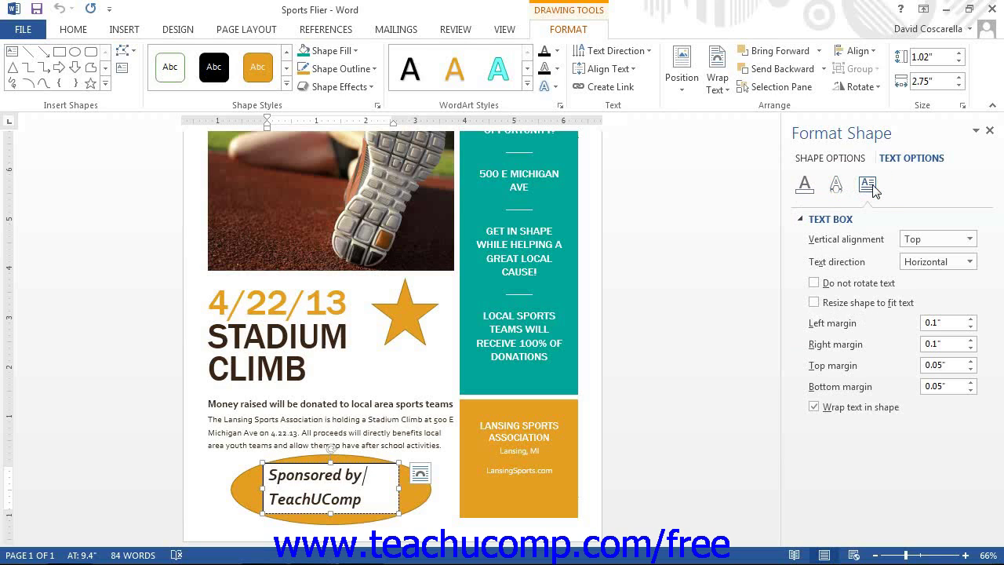
- Keep horizontal text direction, enable Do not rotate text and Resize shape to fit text (1.19" tall)
click(970, 243)
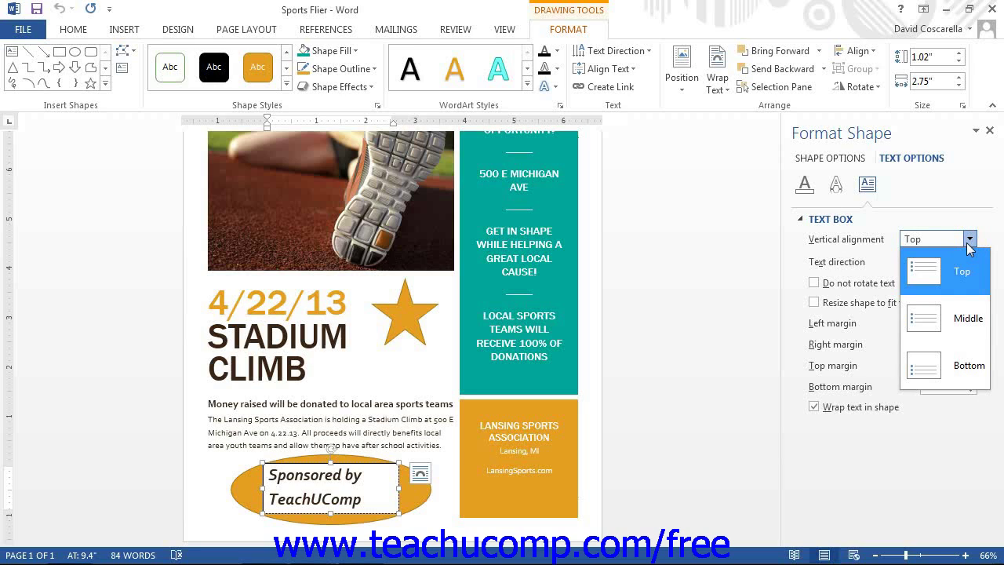
click(971, 262)
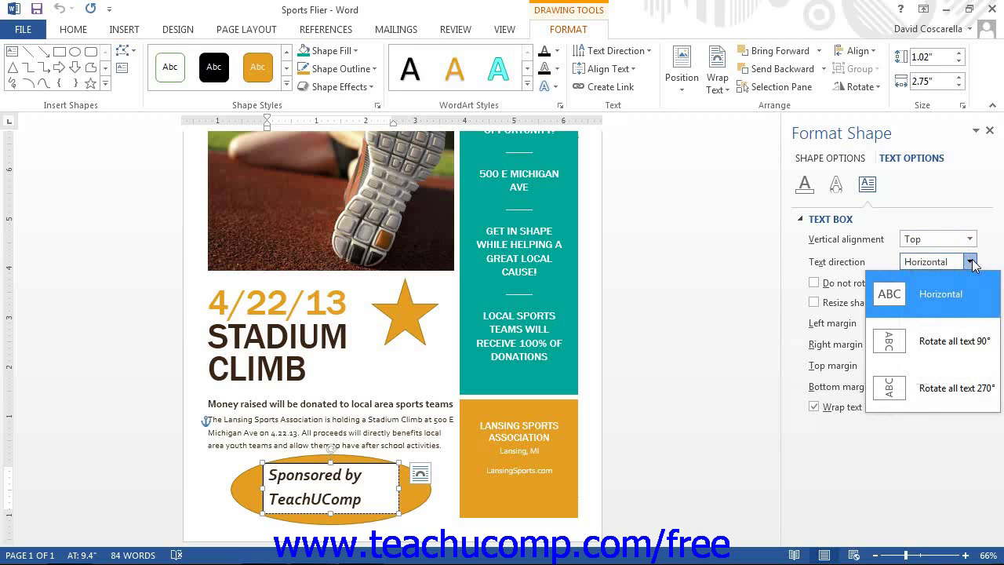
click(972, 263)
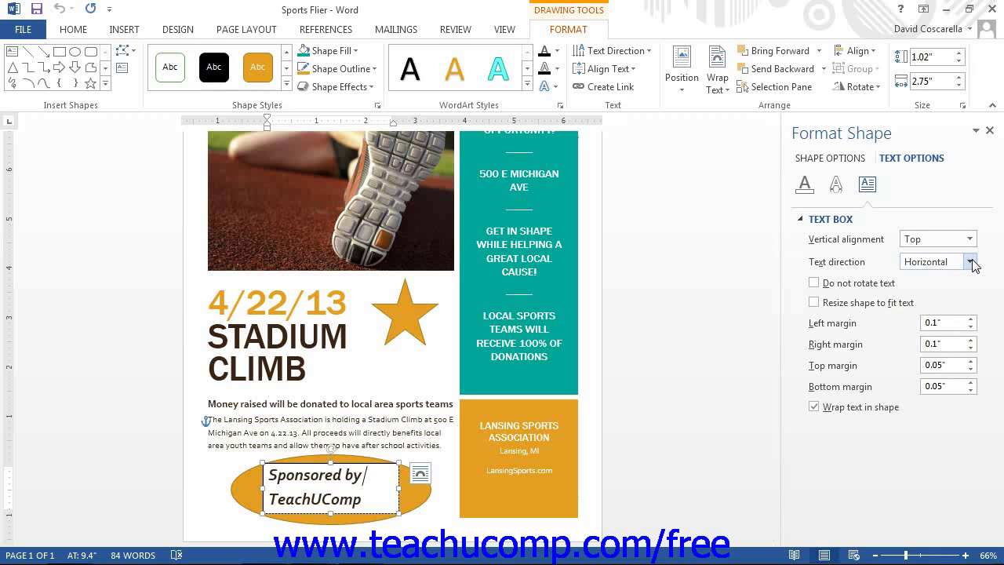
click(814, 284)
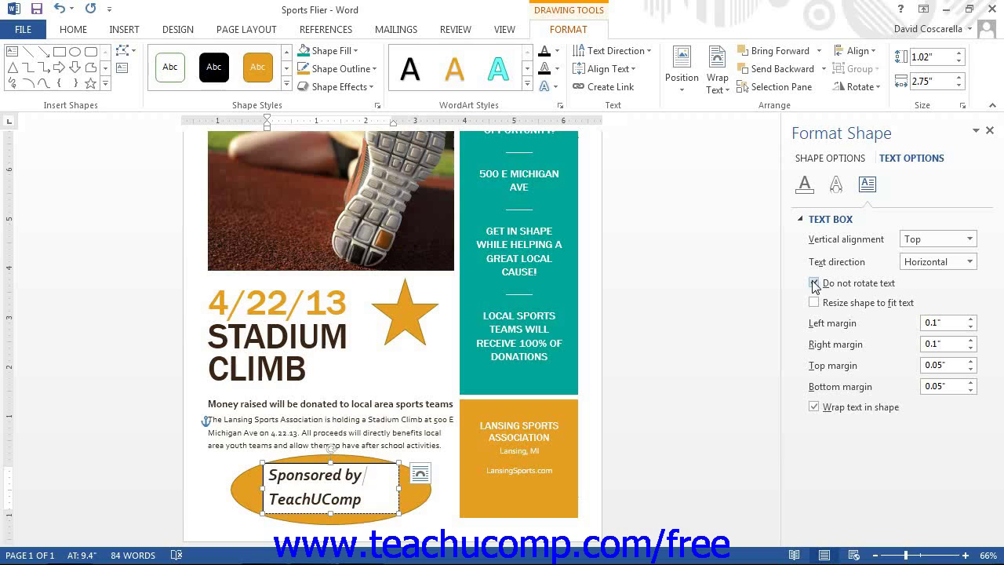
click(814, 302)
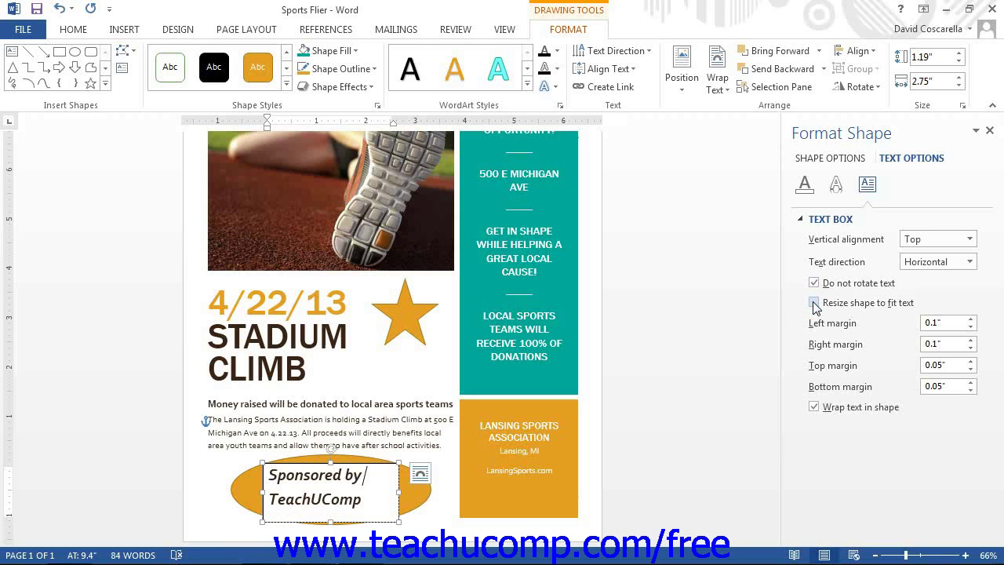
- Uncheck Resize shape to fit text (back to 1.02"), view the margins, and keep wrapping on
click(814, 303)
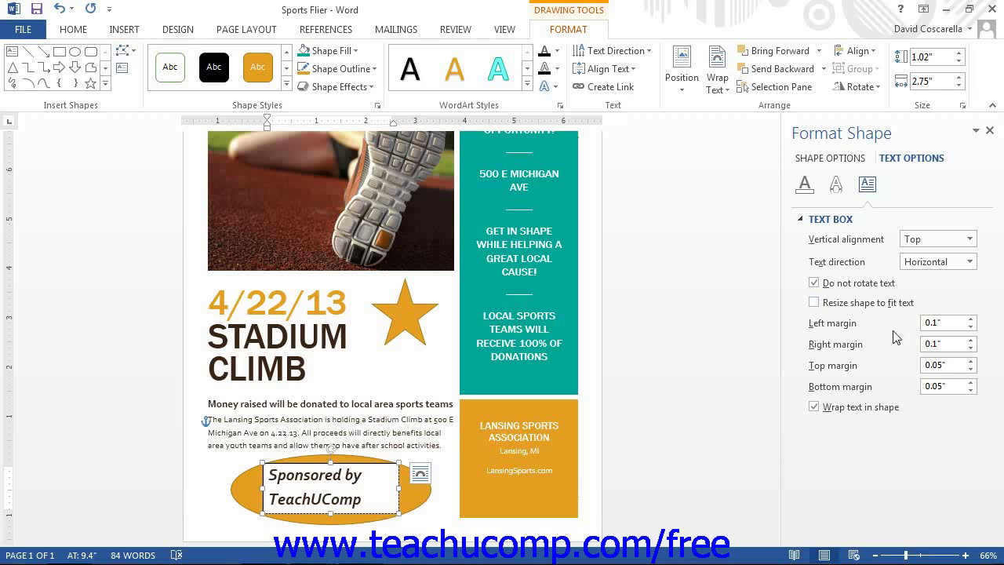
click(852, 328)
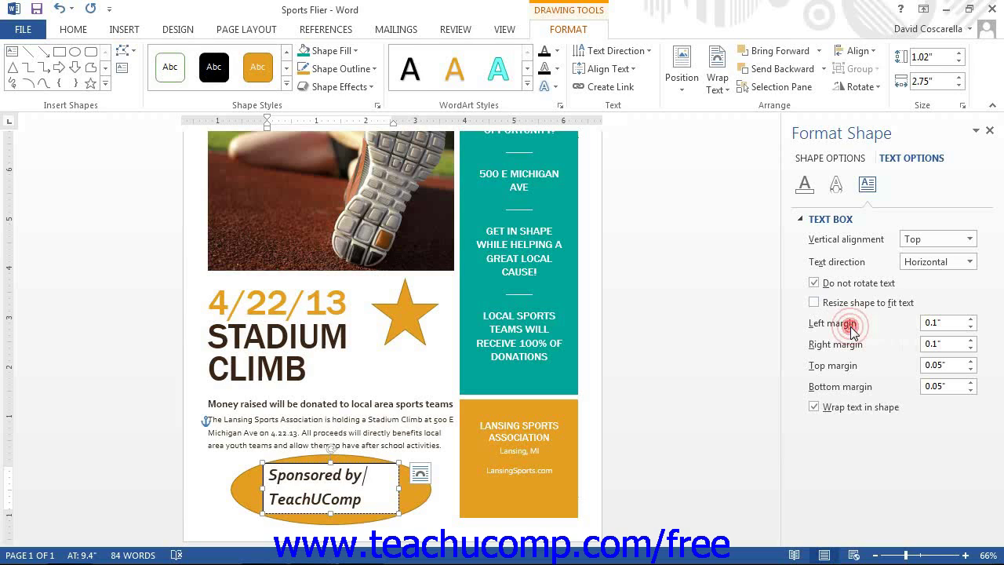
click(842, 385)
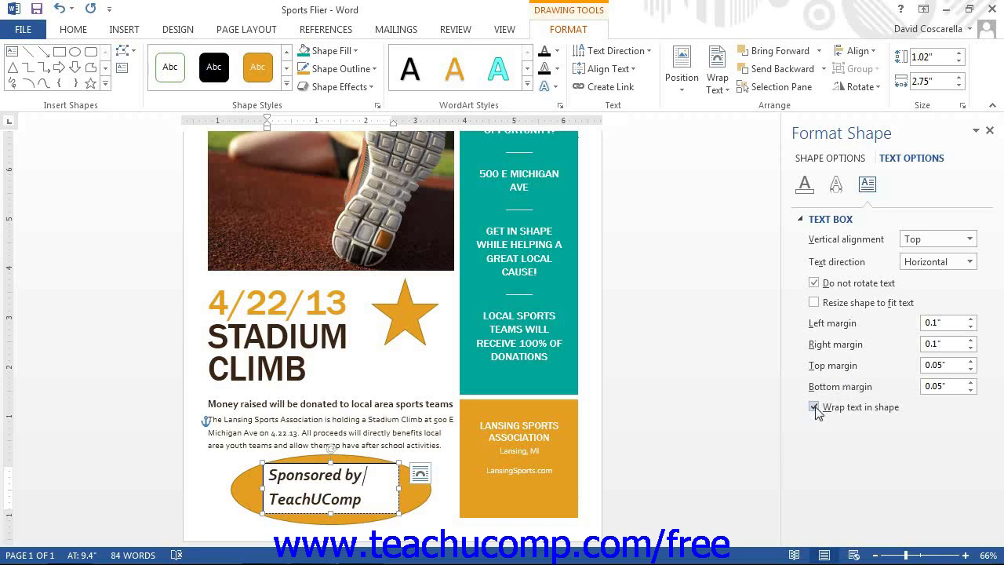
click(815, 407)
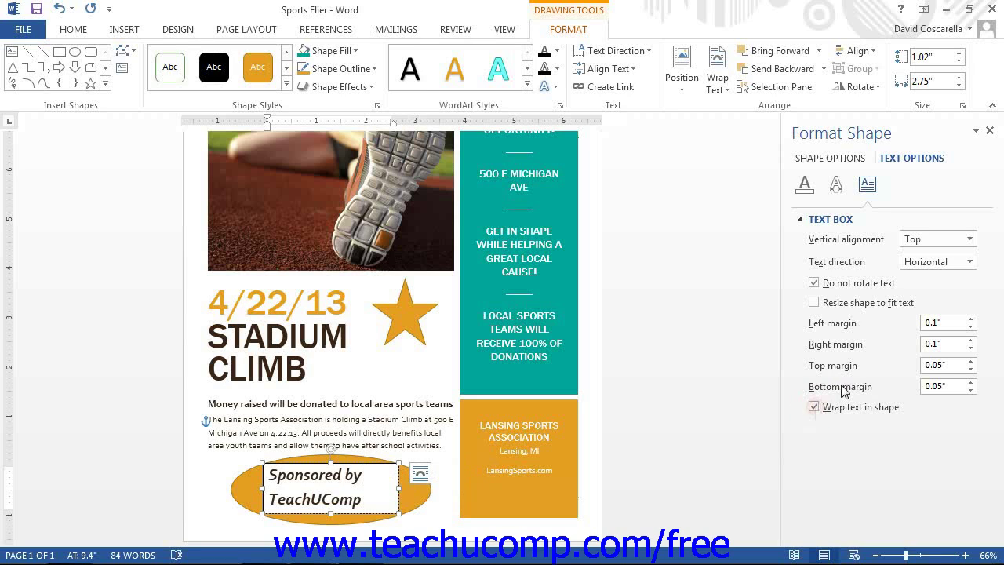